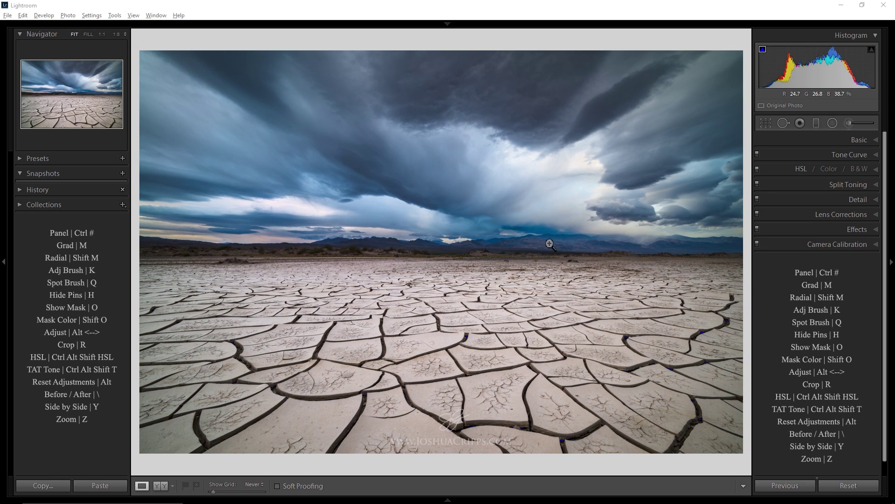
- Export to the same folder as the original photo with custom name text 'IG'
key("ctrl+shift+e")
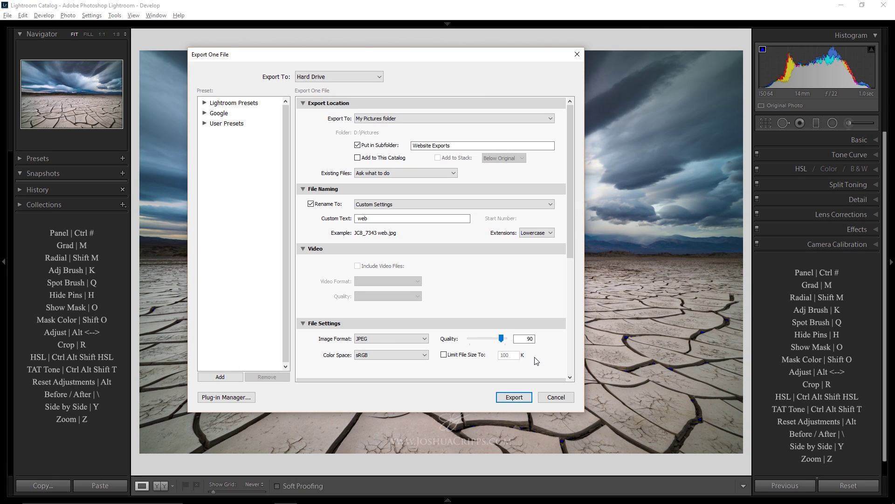
left_click(424, 118)
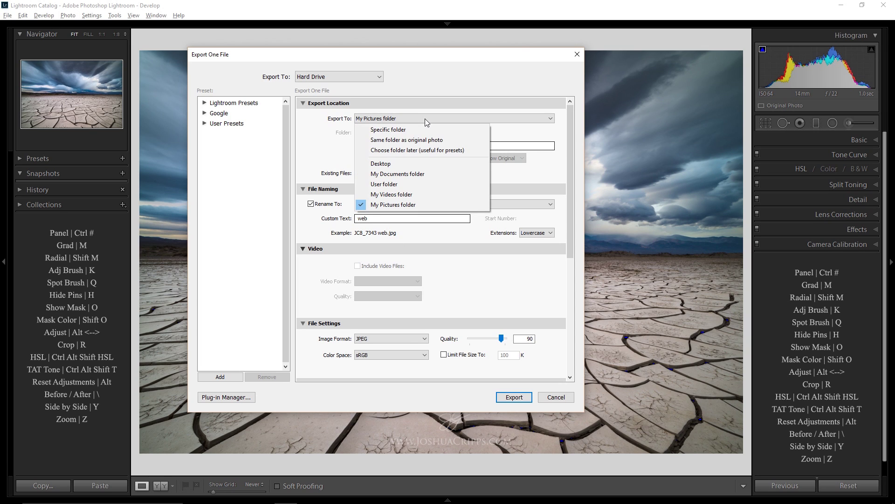
key("Down")
key("Down")
key("Return")
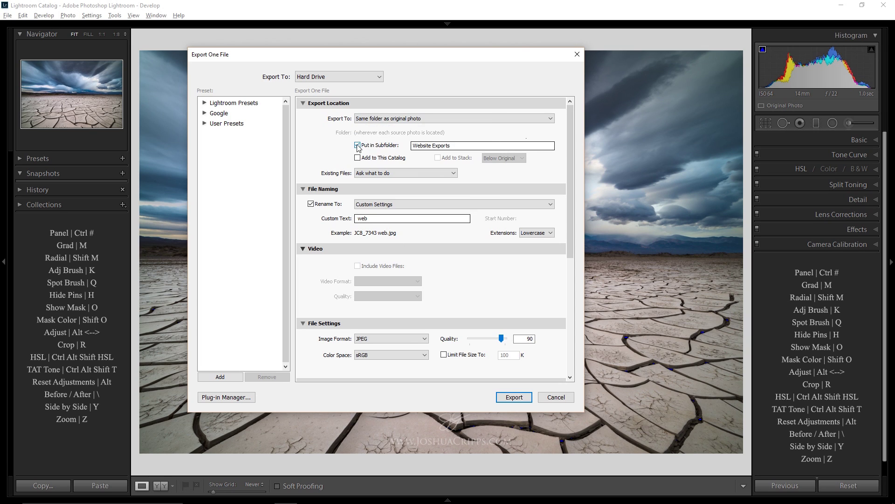
double_click(407, 218)
key("BackSpace")
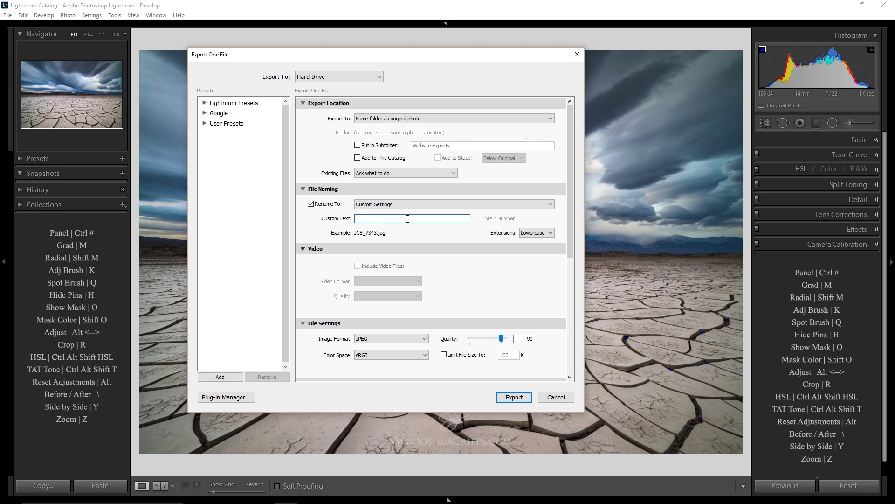
type("IG")
- Resize to 1080 pixels on the long edge at JPEG quality 90 and export
scroll(466, 268, "down", 5)
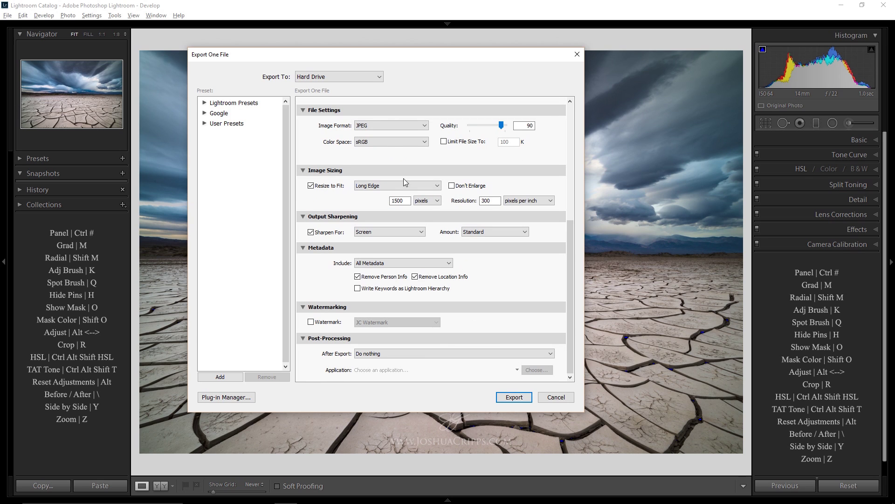
left_click_drag(570, 231, 573, 170)
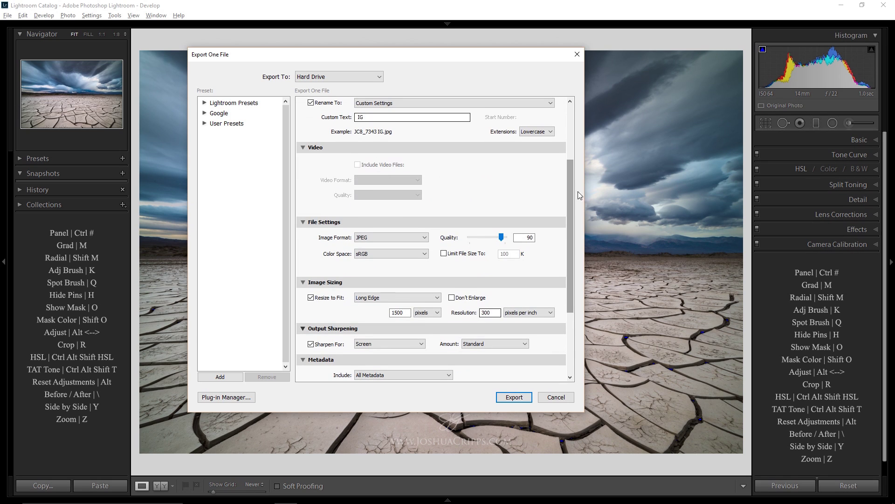
left_click(516, 239)
left_click(320, 298)
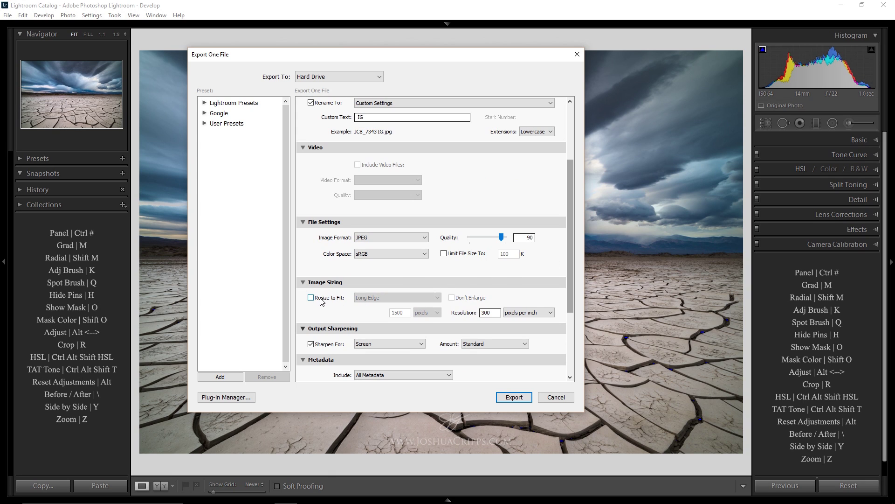
left_click(336, 301)
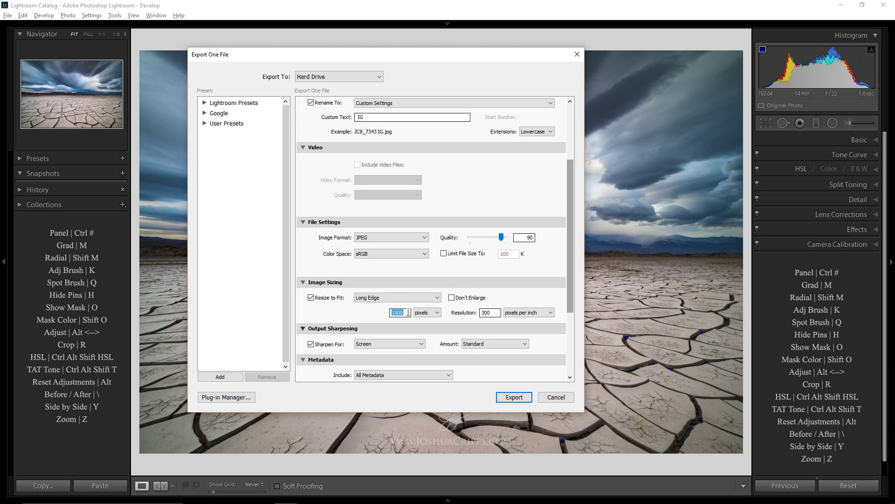
type("1080")
left_click_drag(570, 199, 572, 268)
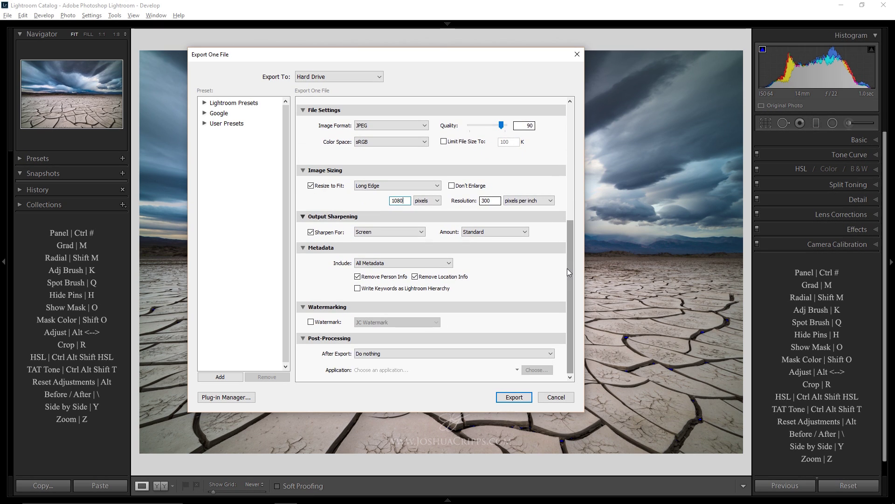
left_click(514, 397)
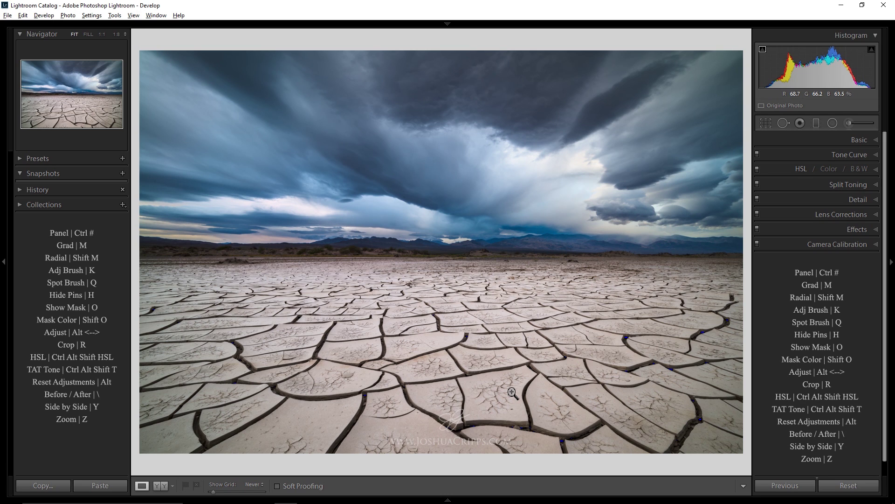
- Change the custom name text to 'FB' and raise JPEG quality to 100
key("ctrl+shift+e")
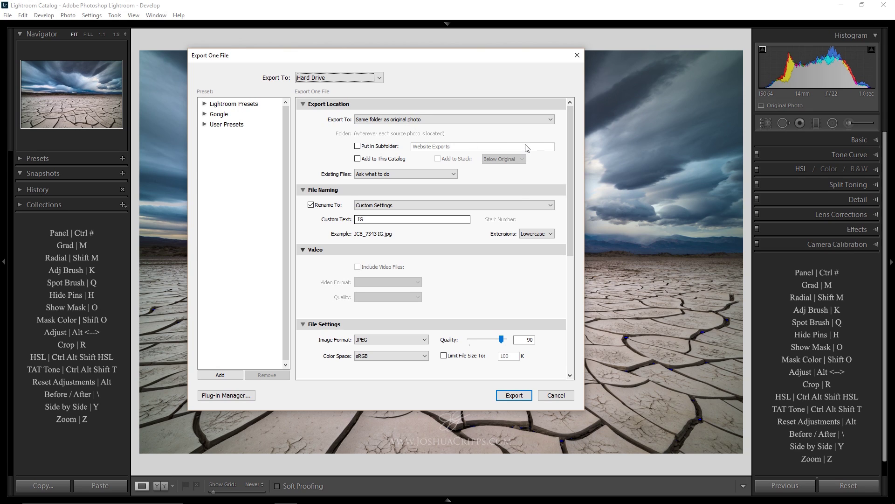
left_click(397, 220)
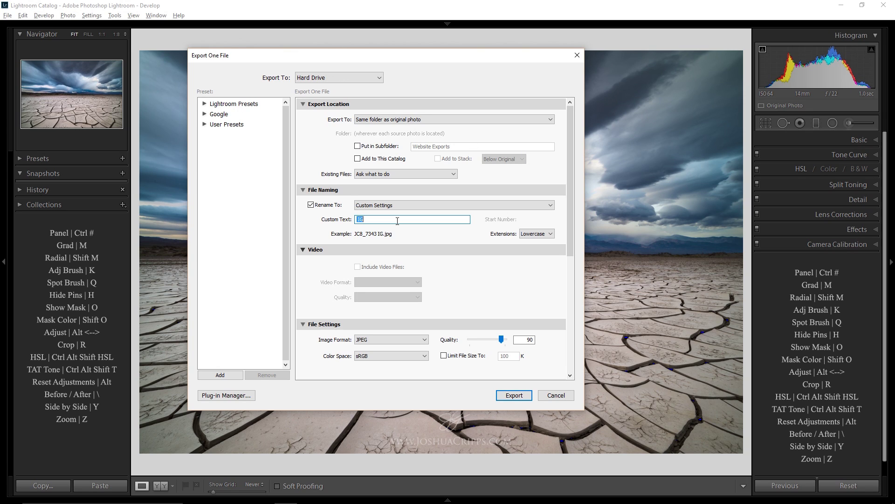
type("FB")
scroll(540, 239, "down", 3)
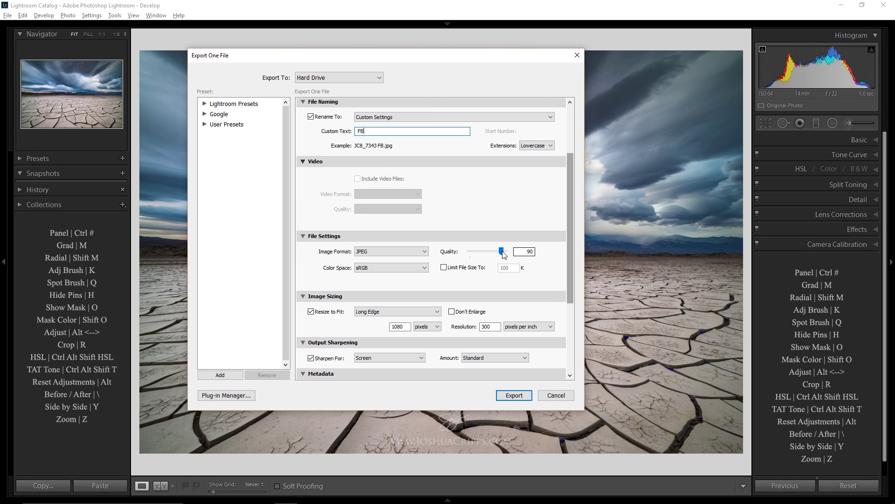
left_click_drag(504, 254, 515, 252)
- Set the long edge to 1024 pixels and export, then reopen Export and cancel
scroll(513, 261, "down", 2)
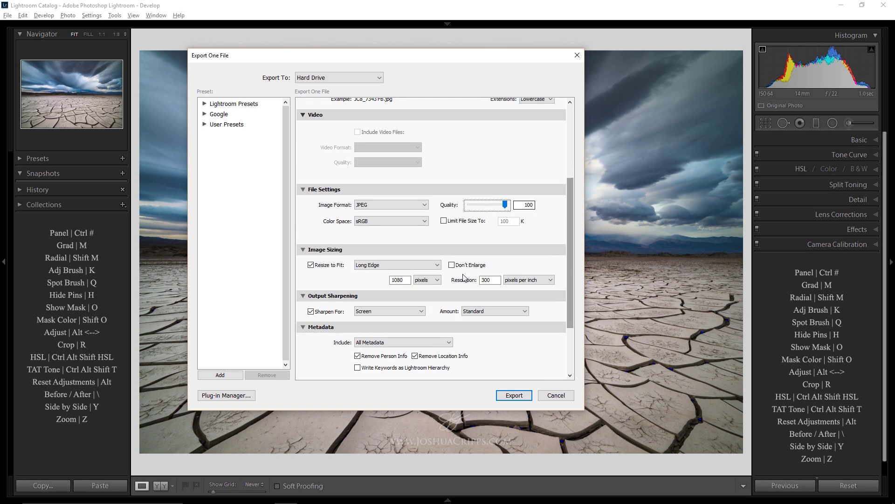
double_click(398, 279)
type("1024")
scroll(569, 237, "down", 4)
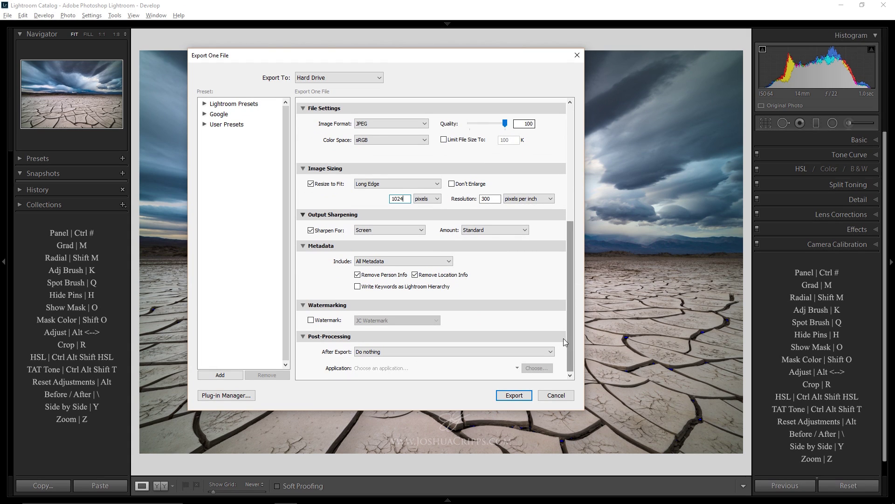
left_click(522, 396)
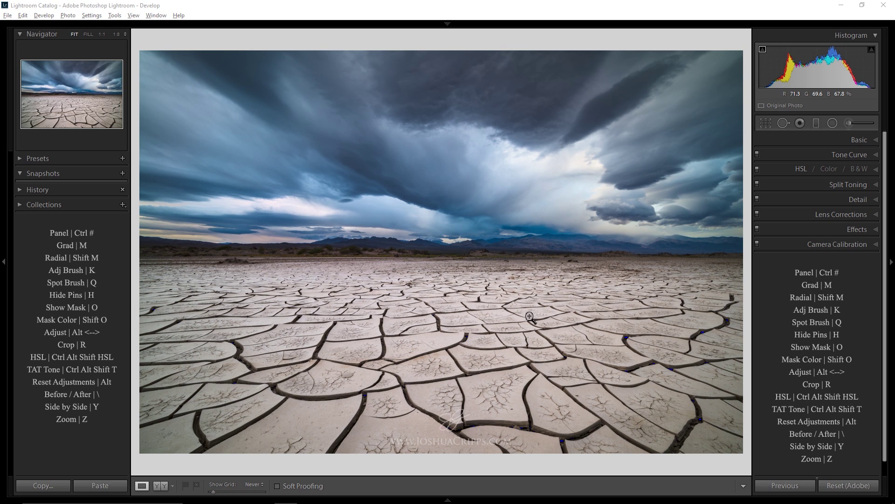
key("ctrl+shift+e")
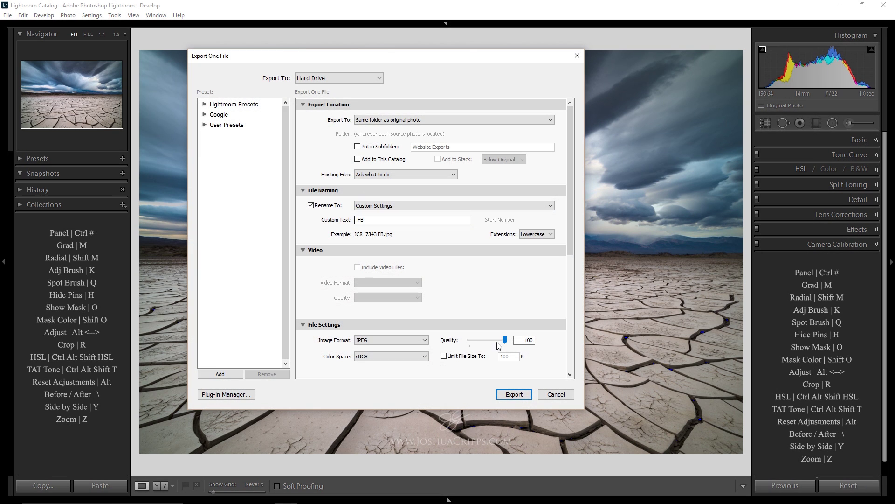
left_click(556, 394)
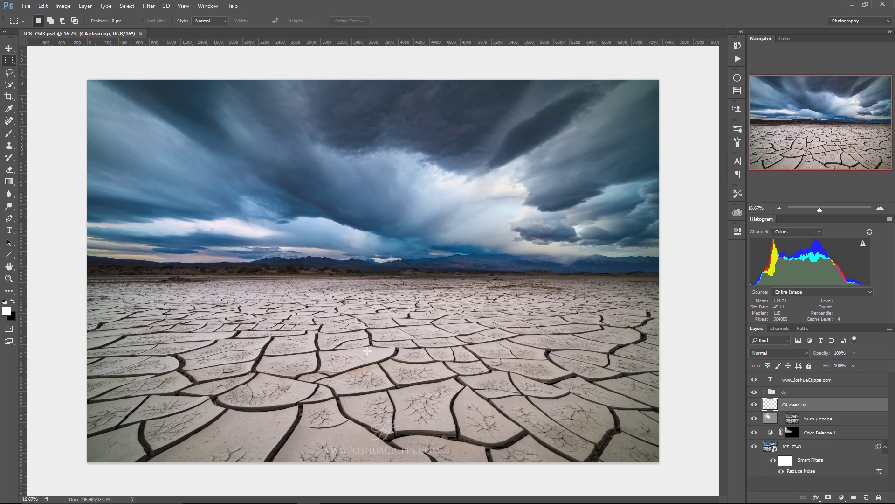
- Hide the website text layer and the sig group, then save the PSD
left_click(754, 379)
left_click(754, 392)
key("ctrl+s")
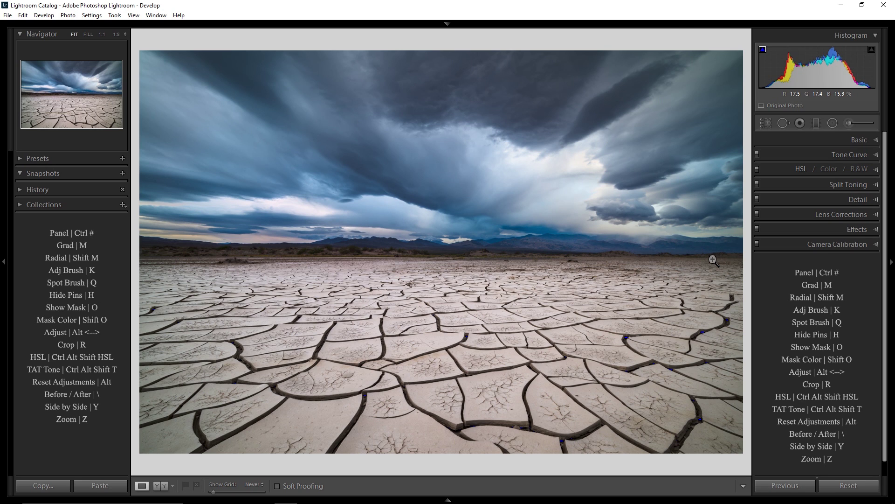
- Target an 'Instagram' subfolder in My Pictures and set the custom name text to 'IG'
key("shift")
key("ctrl+shift+e")
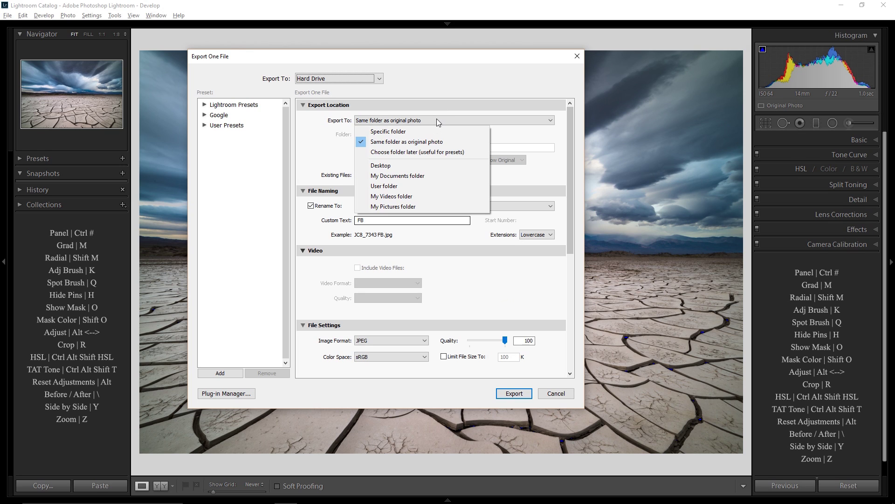
left_click(418, 206)
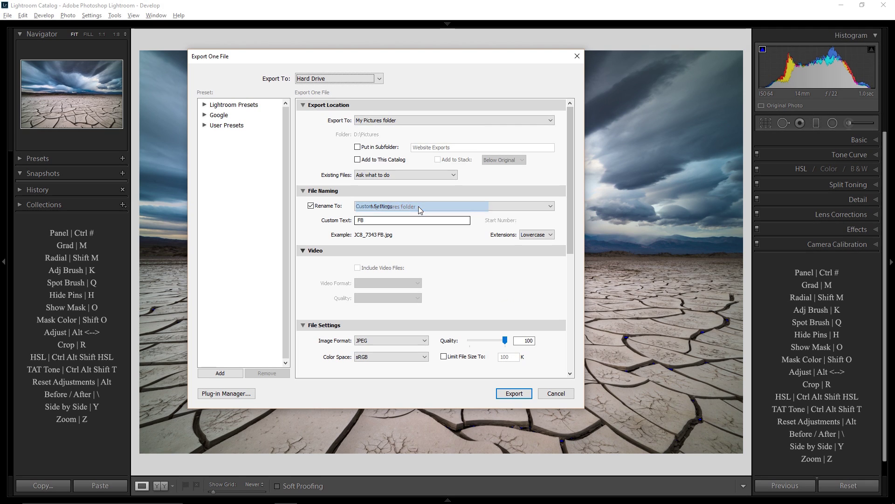
left_click(358, 147)
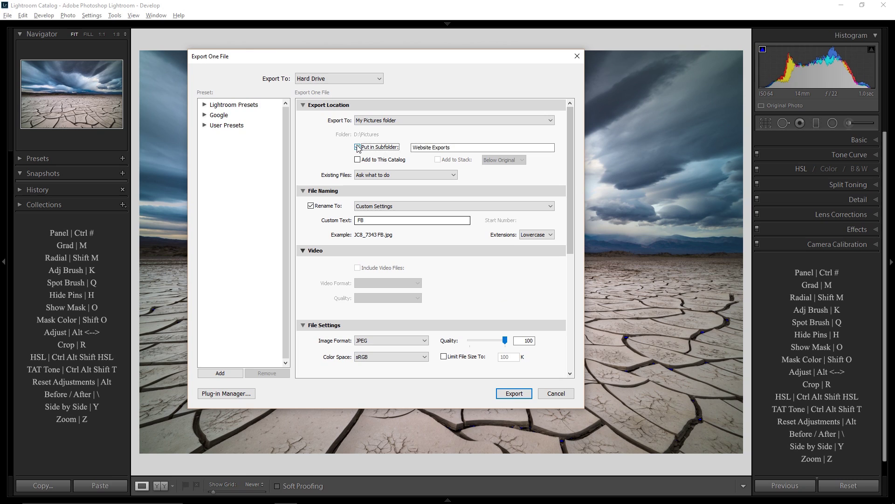
left_click(461, 147)
type("I")
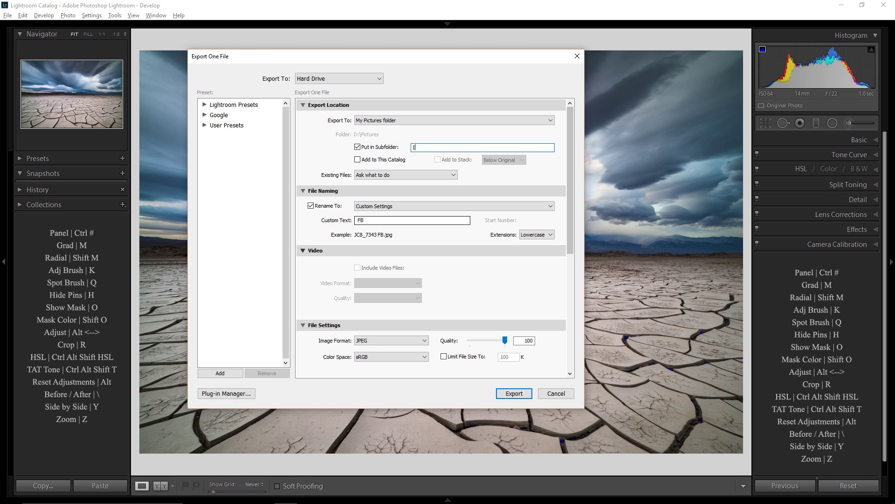
type("nstagram")
double_click(403, 221)
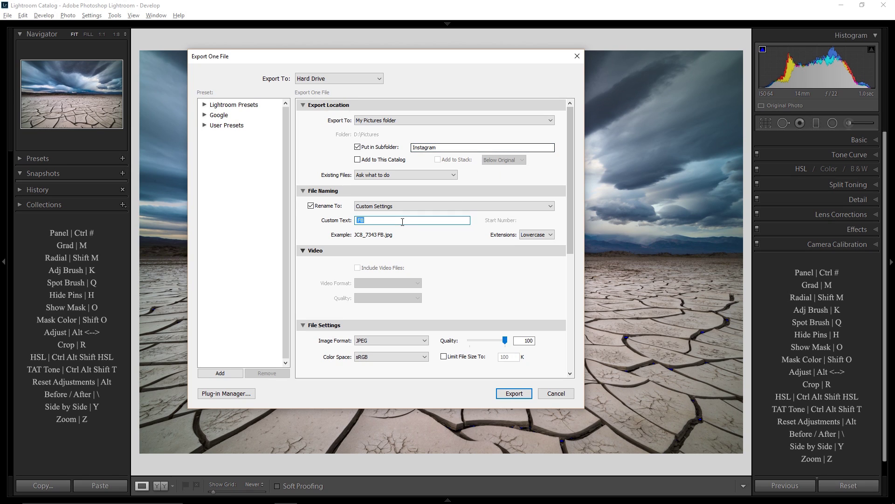
key("BackSpace")
type("IG")
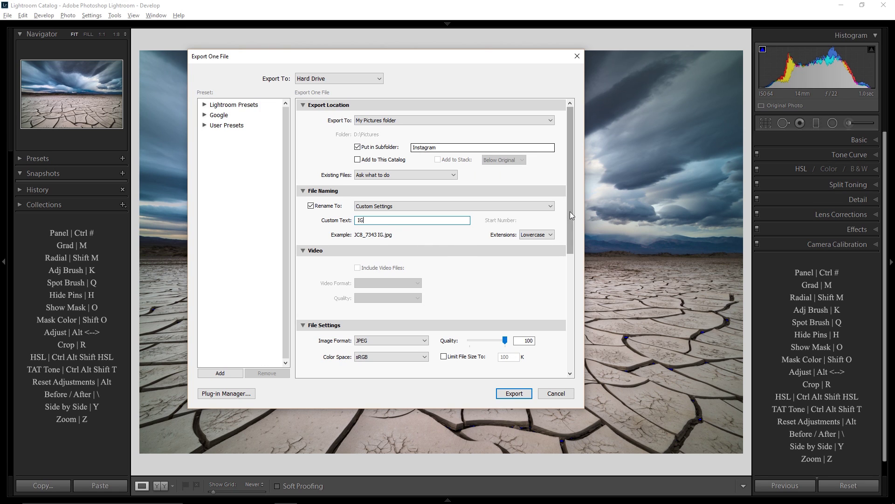
- Set JPEG quality back to 90 and the long edge to 1080 pixels
scroll(571, 211, "down", 3)
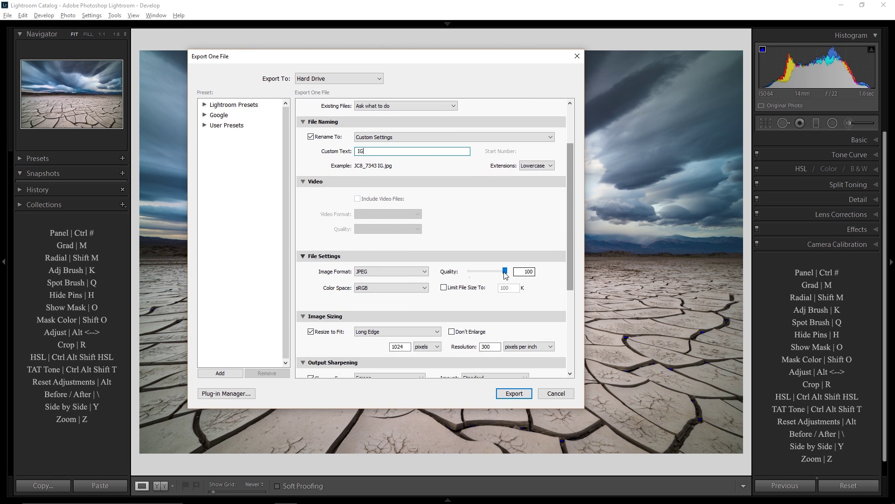
left_click_drag(502, 274, 500, 273)
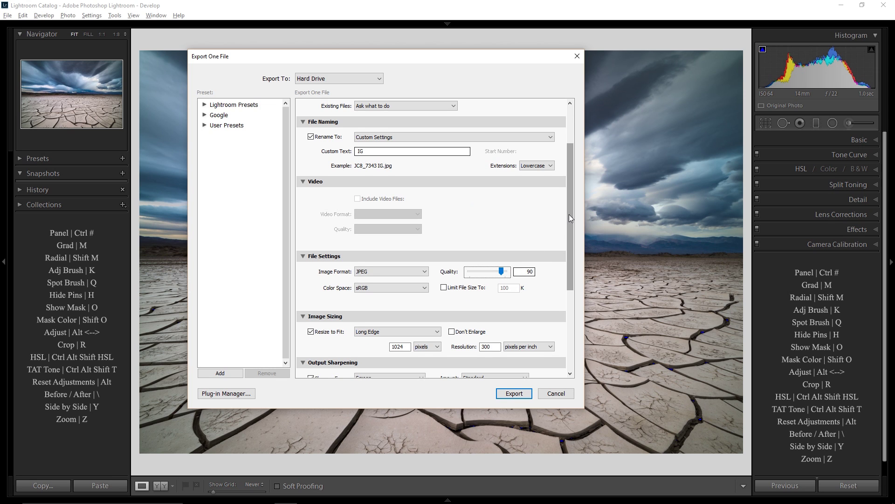
left_click_drag(569, 214, 573, 248)
double_click(407, 283)
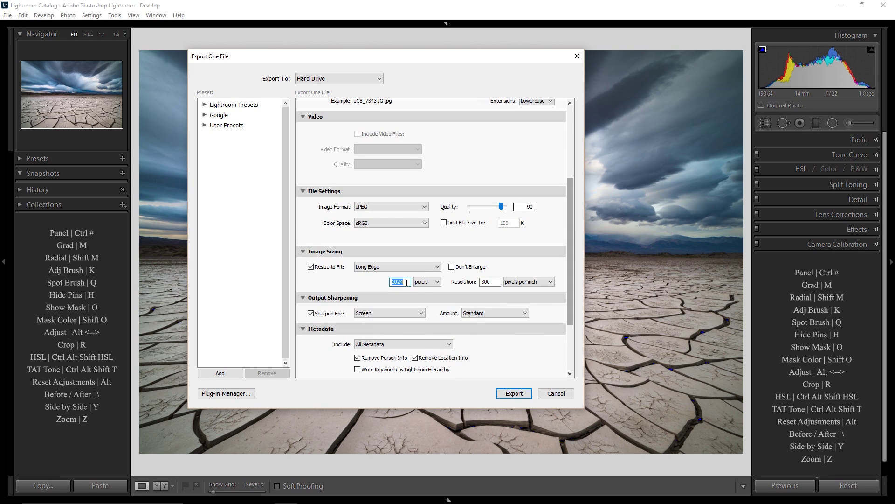
type("1080")
left_click_drag(572, 216, 575, 267)
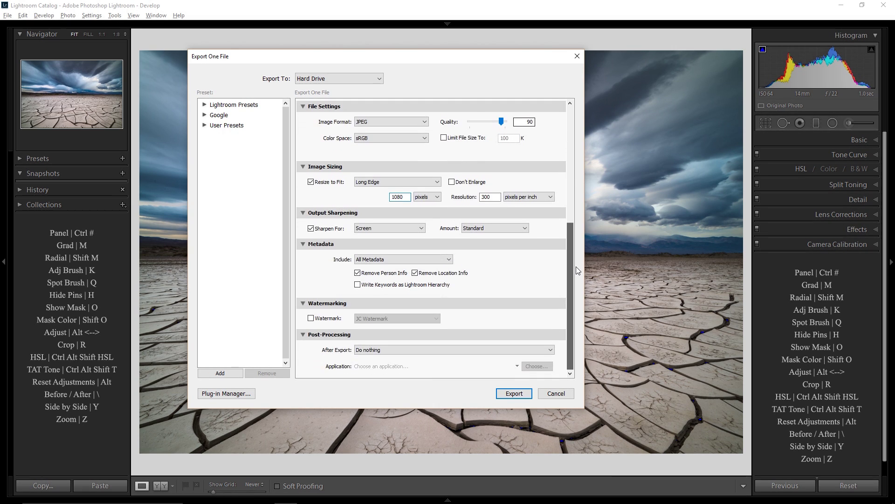
- Enable watermarking with the JC Watermark2 watermark
left_click(312, 320)
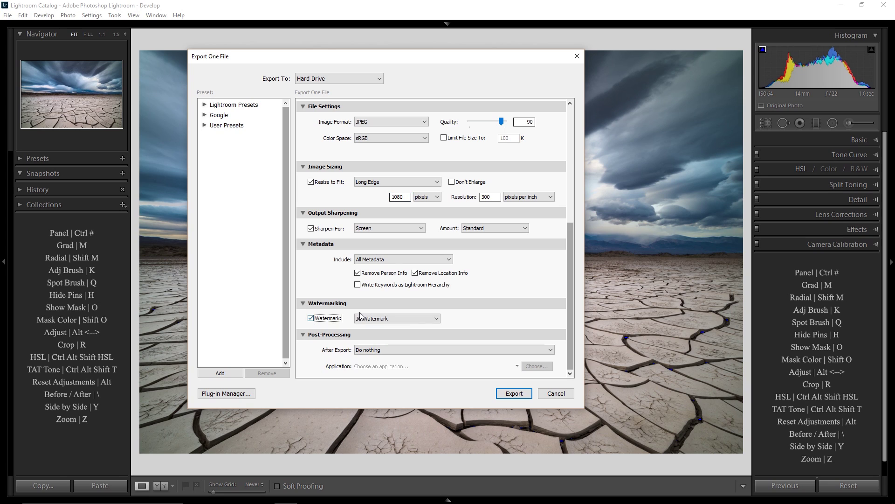
left_click(435, 320)
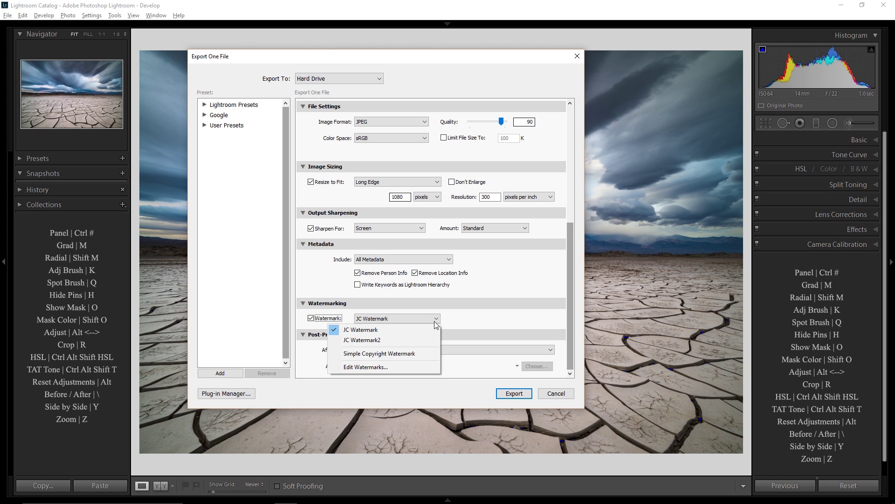
left_click(414, 340)
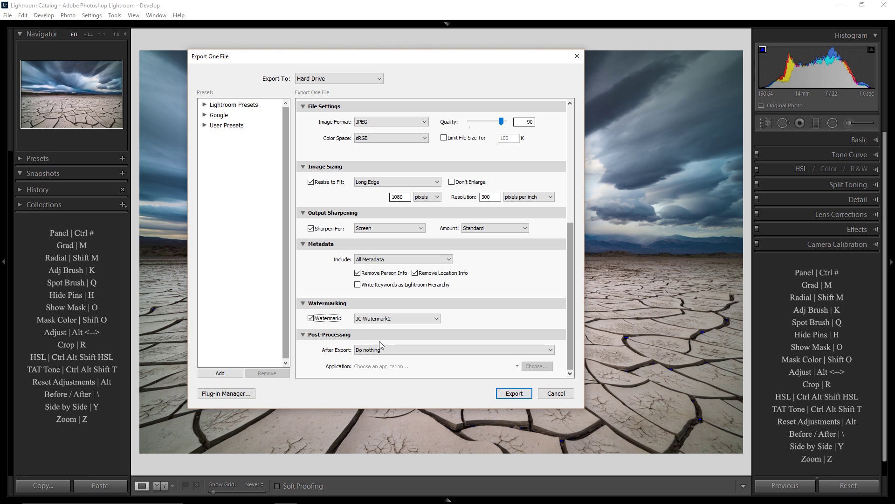
- Save the settings as user preset 'Instagram' and export to close the dialog
left_click(220, 373)
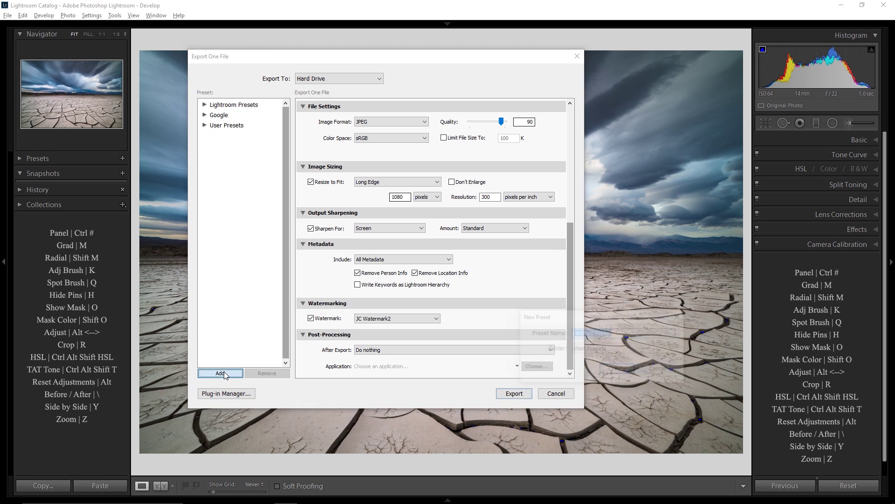
type("I")
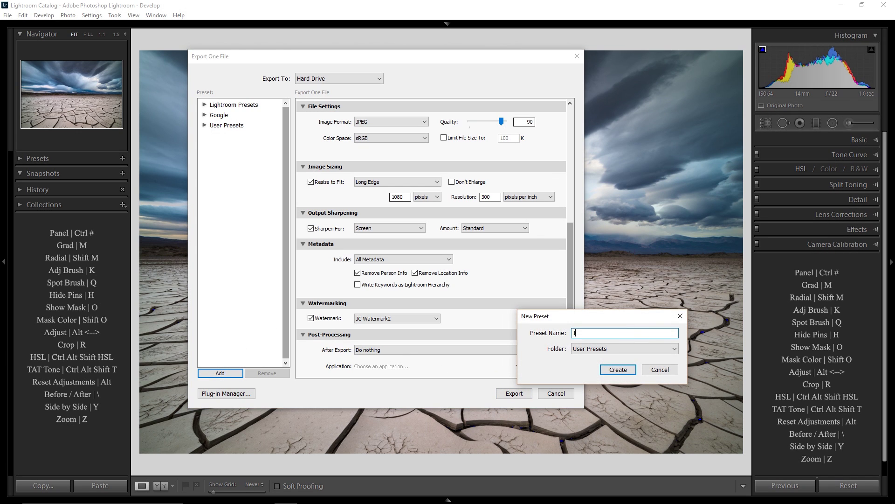
type("nstagram")
key("Return")
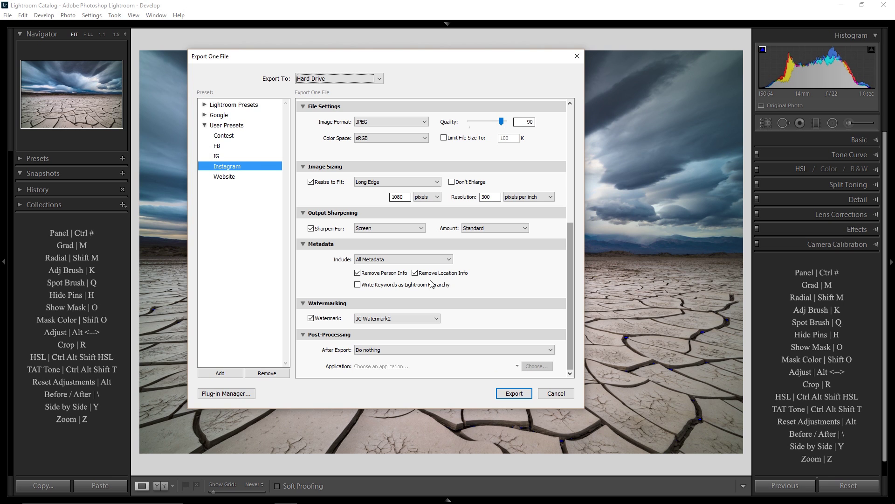
left_click(525, 392)
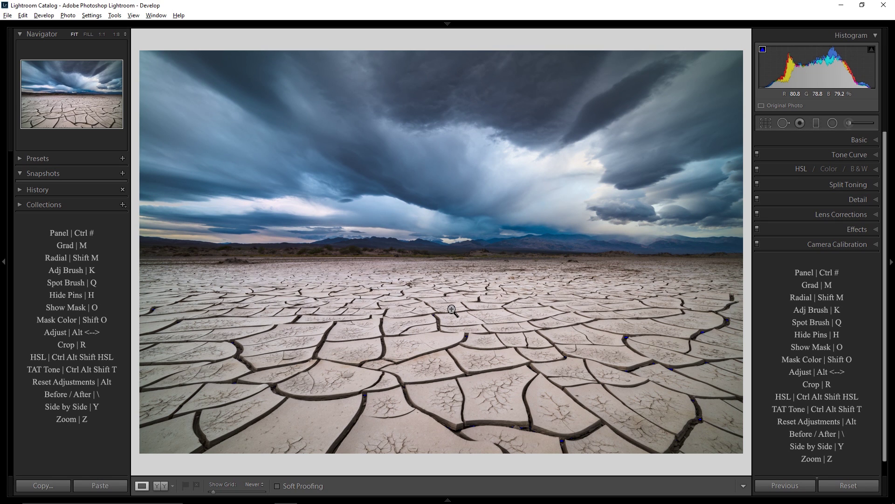
- Change the subfolder to 'Facebook' and the custom name text to 'FB'
key("ctrl+shift+e")
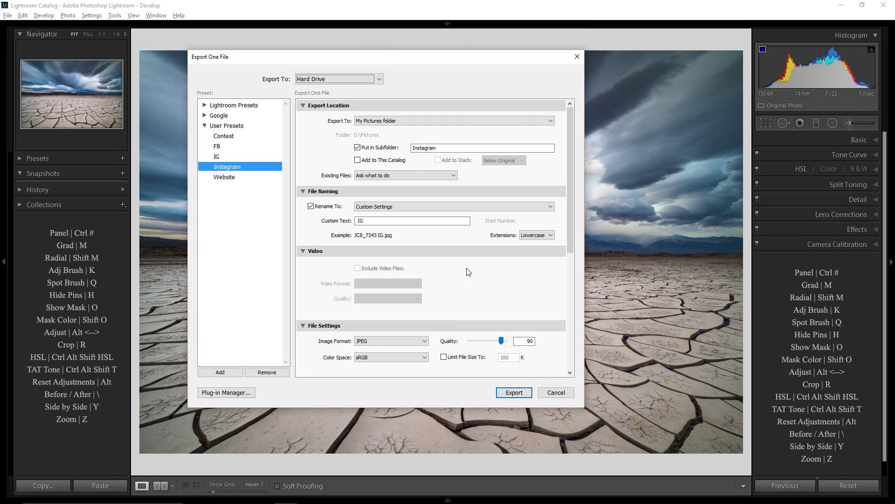
left_click(451, 148)
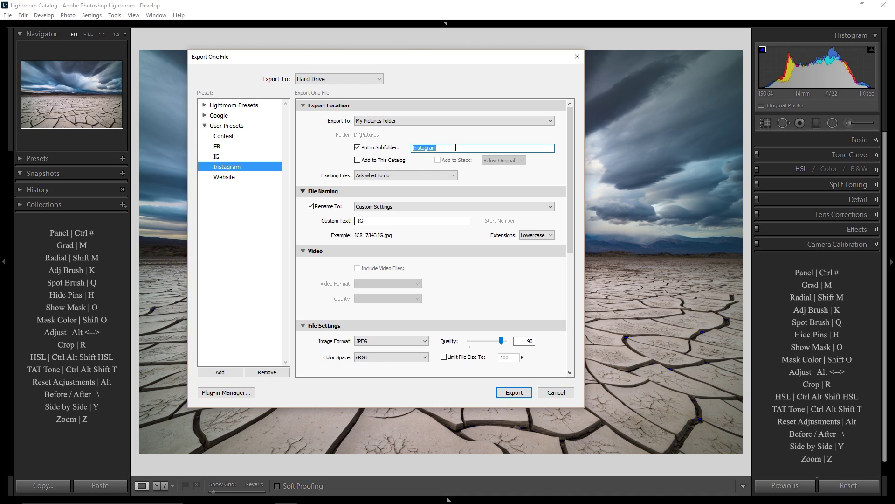
type("F")
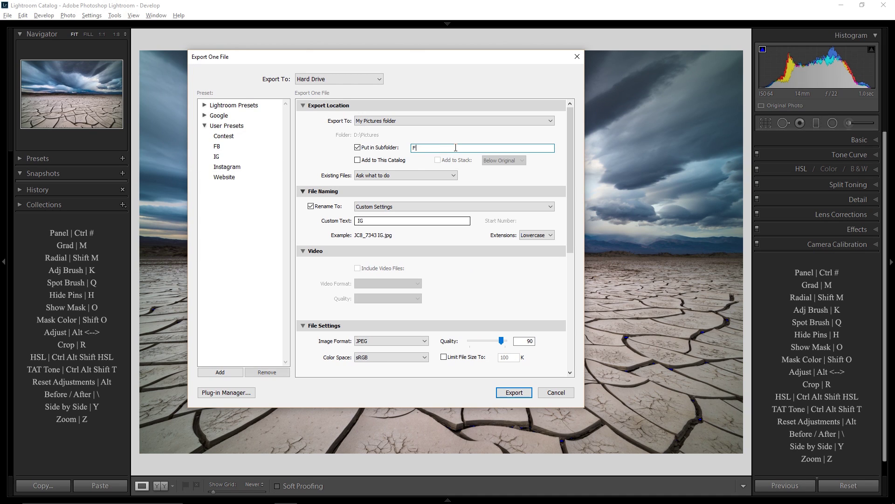
type("acebook")
left_click(388, 221)
key("BackSpace")
type("FB")
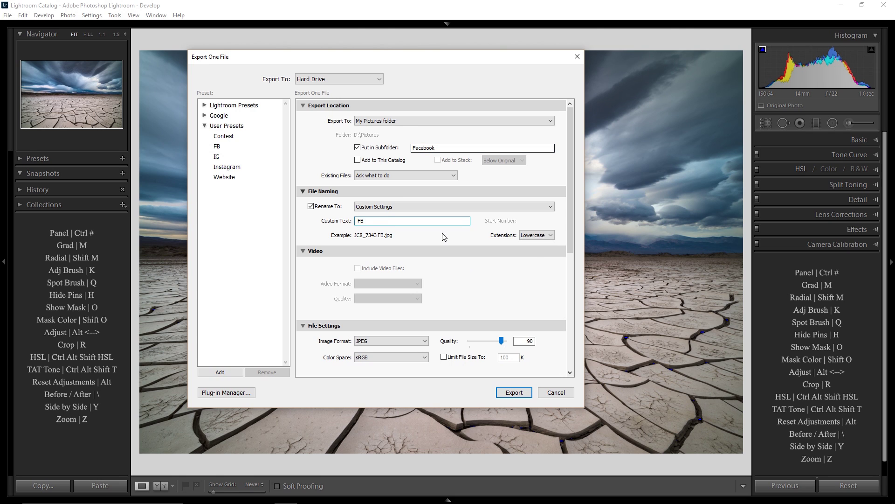
- Raise JPEG quality to 100 and set the long edge to 1024 pixels
scroll(575, 238, "down", 1)
scroll(575, 241, "down", 1)
left_click_drag(501, 290, 508, 290)
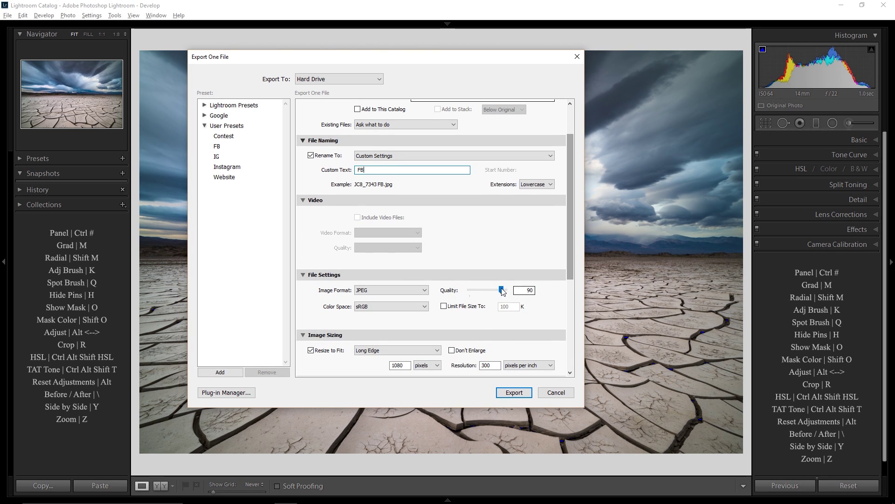
scroll(578, 283, "down", 2)
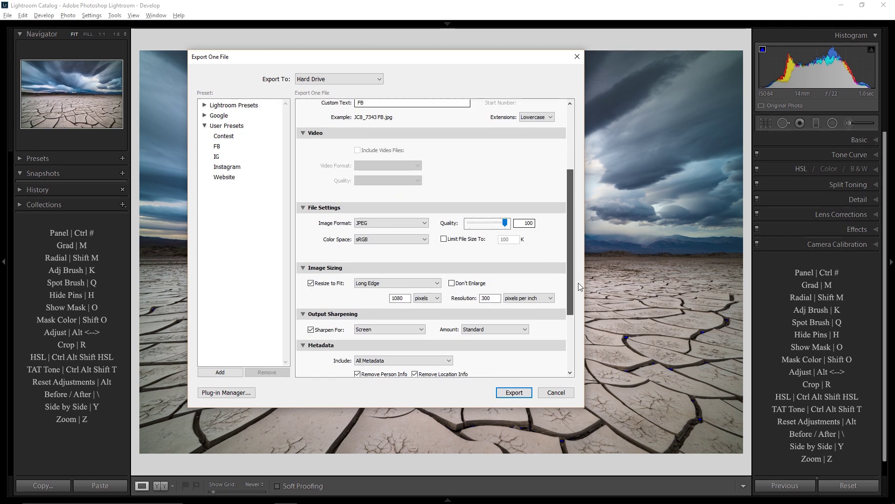
left_click(410, 294)
type("1024")
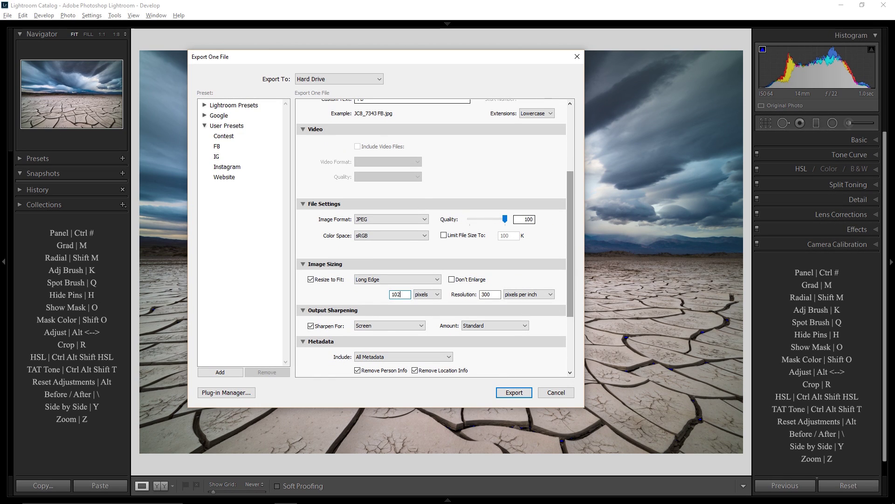
scroll(568, 246, "down", 3)
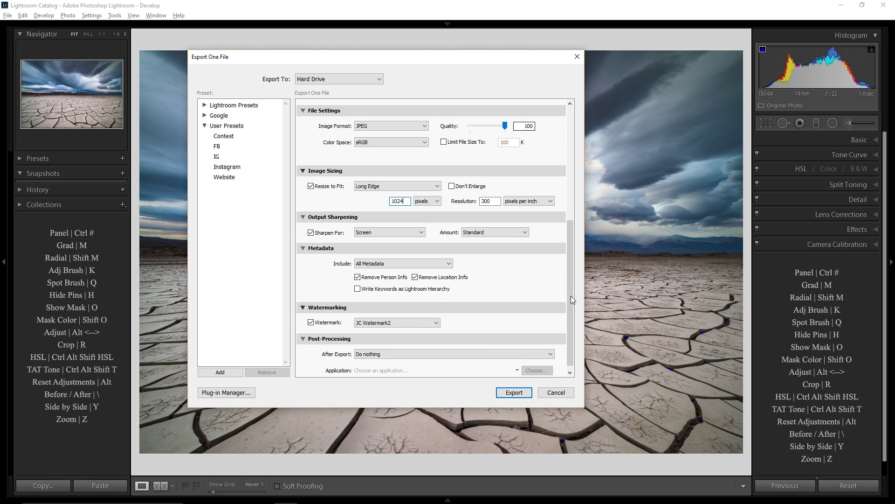
scroll(571, 298, "down", 1)
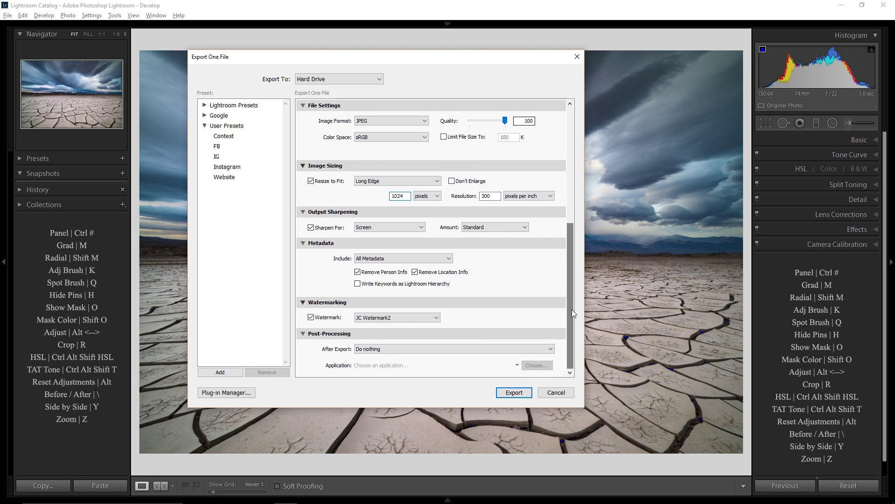
- Create a user preset named 'Facebook' from the current export settings
left_click(222, 371)
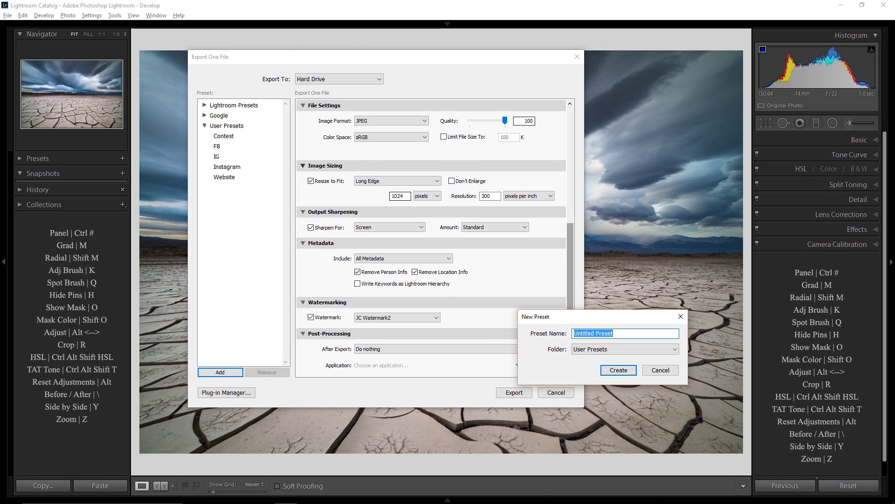
type("Facebook")
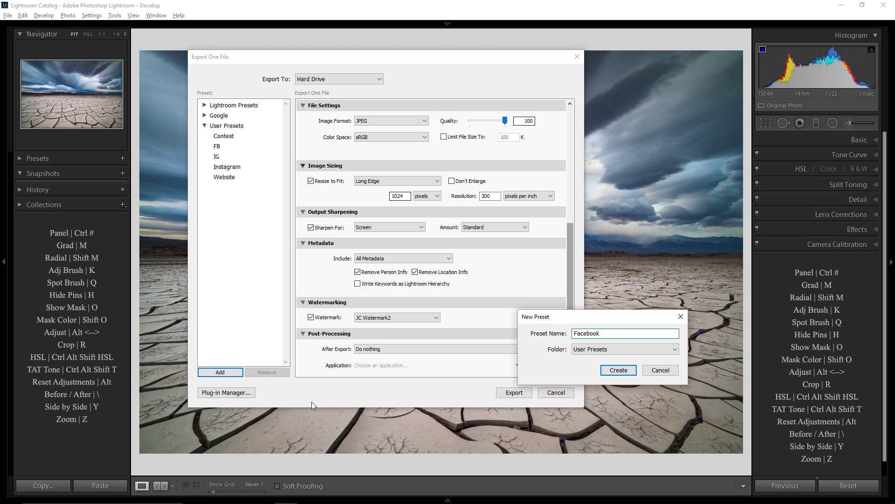
left_click(616, 370)
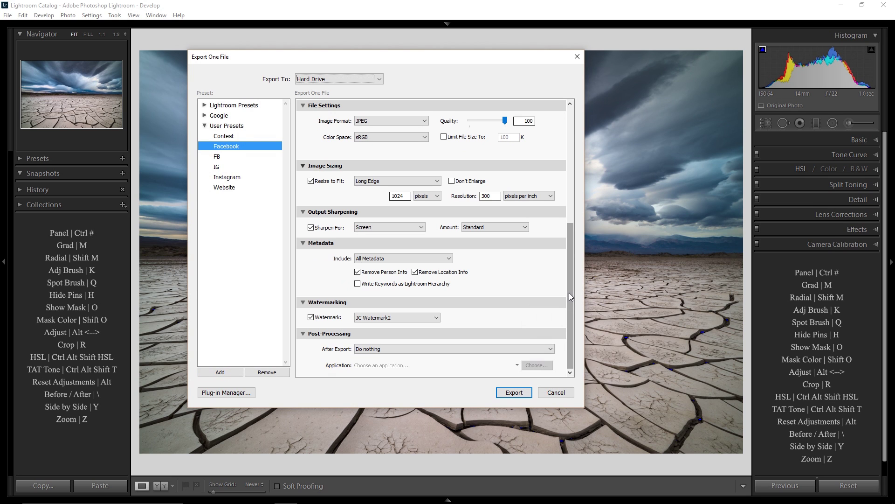
left_click_drag(569, 292, 575, 222)
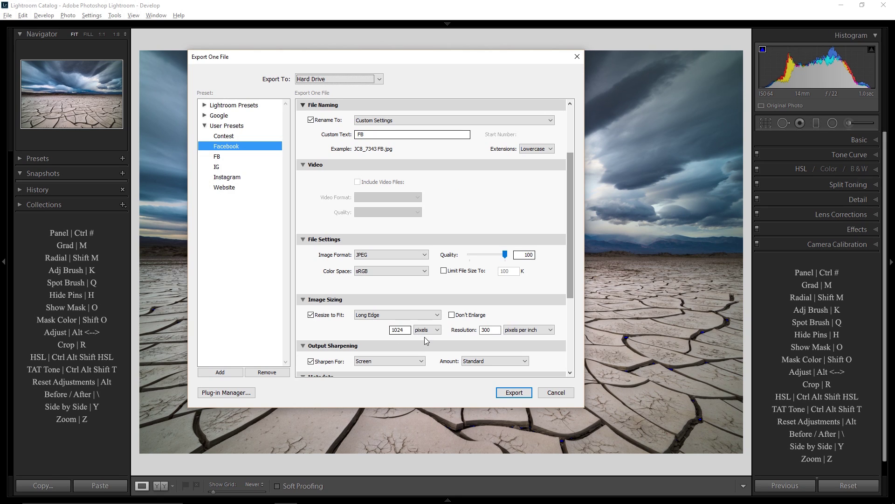
- Review the Instagram preset's settings, then apply the FB preset for comparison
left_click(232, 178)
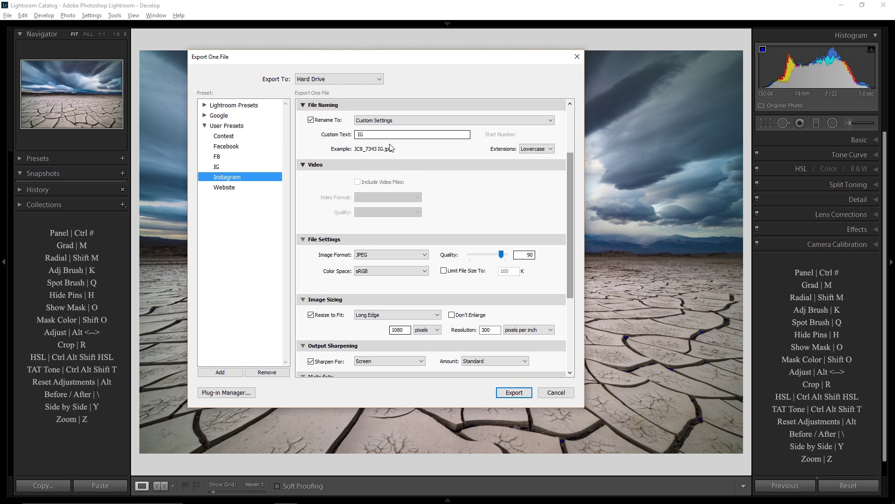
scroll(494, 224, "up", 3)
scroll(441, 233, "down", 7)
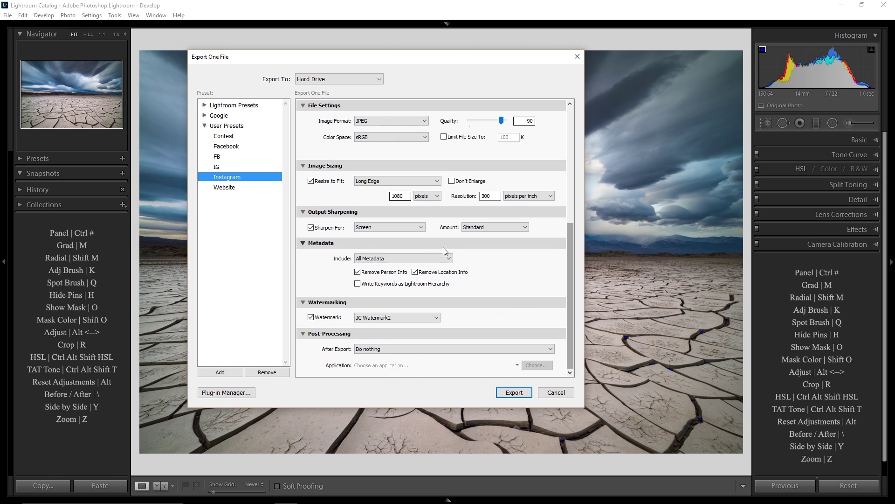
scroll(479, 279, "up", 7)
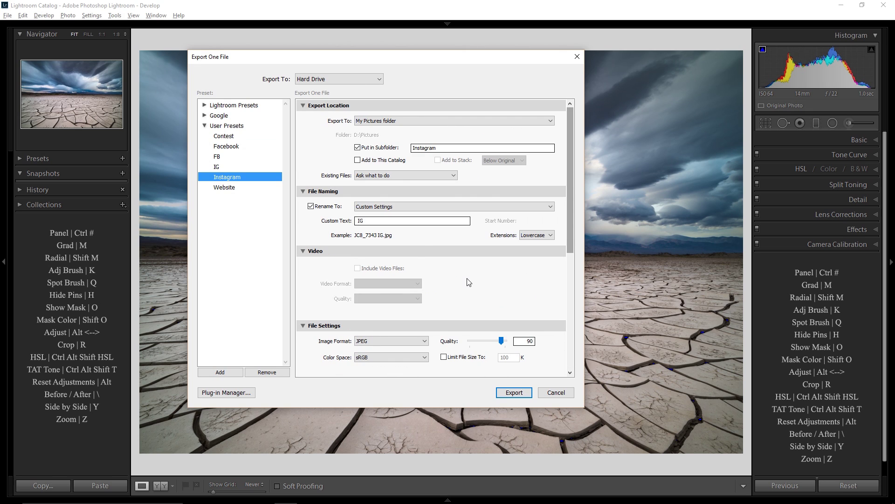
scroll(470, 282, "down", 7)
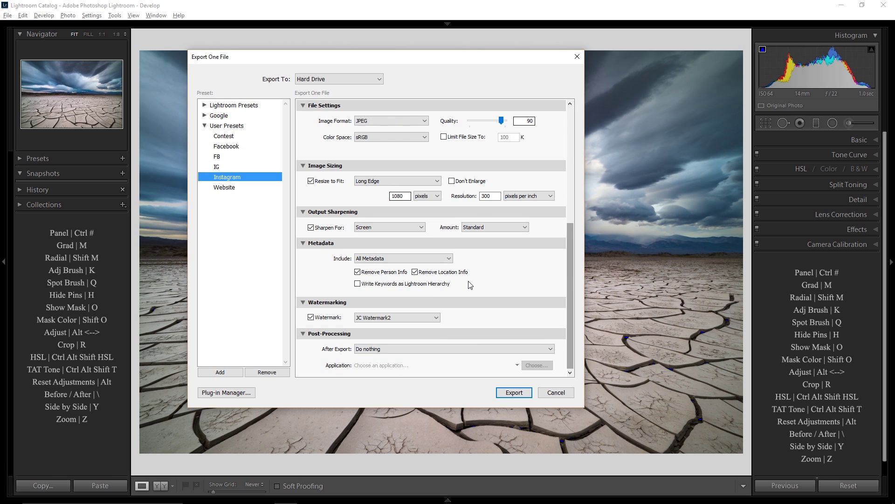
left_click(219, 157)
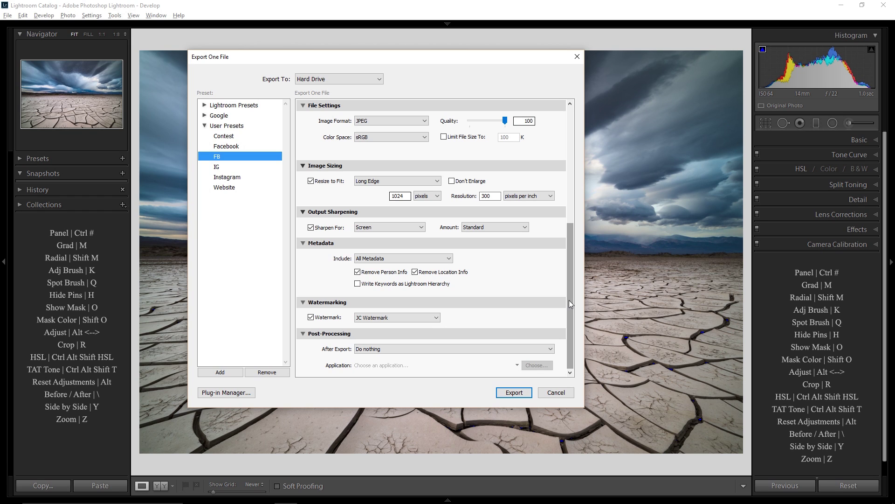
- Apply the Contest preset, check its 2500-pixel, quality-100, no-watermark settings, and export
left_click_drag(569, 299, 581, 177)
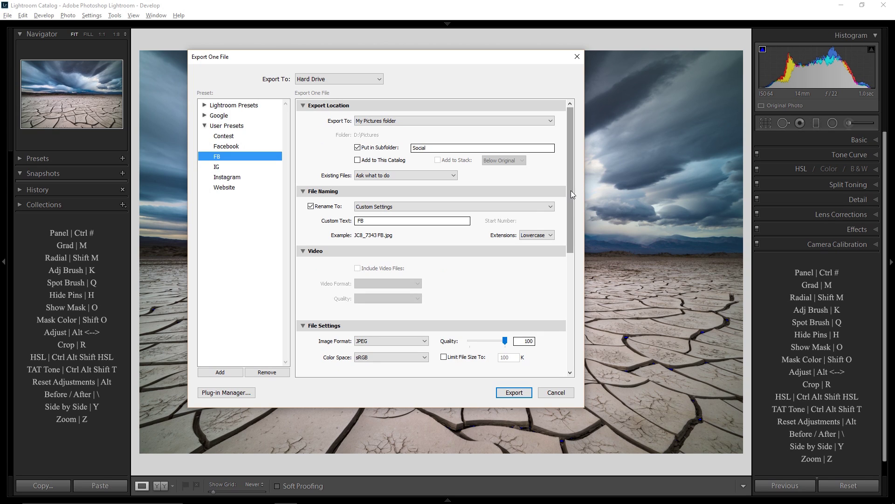
left_click(225, 136)
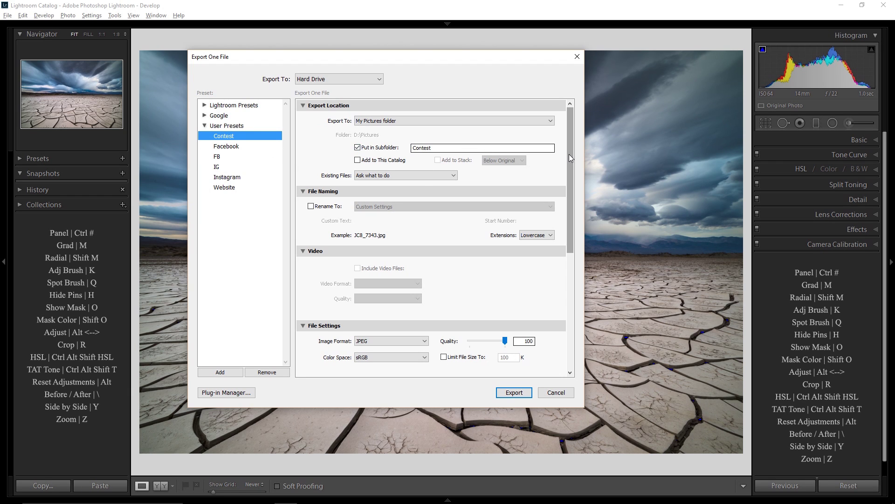
left_click_drag(569, 154, 575, 178)
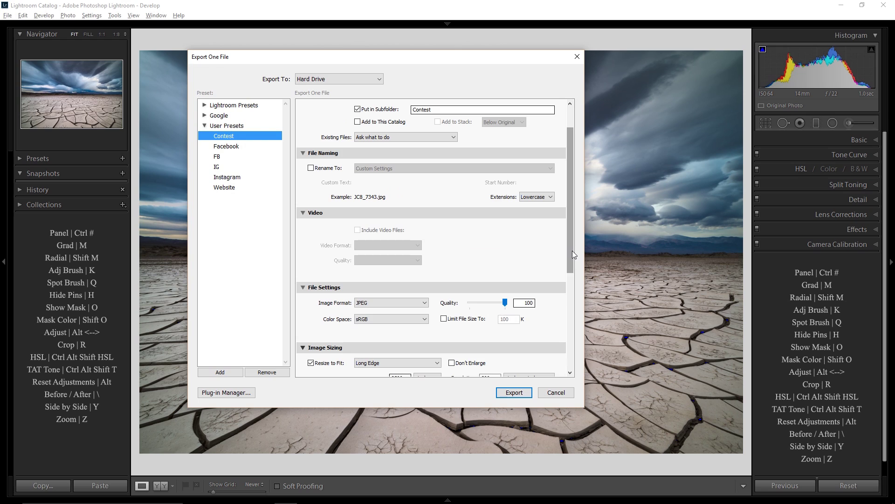
left_click_drag(572, 250, 563, 311)
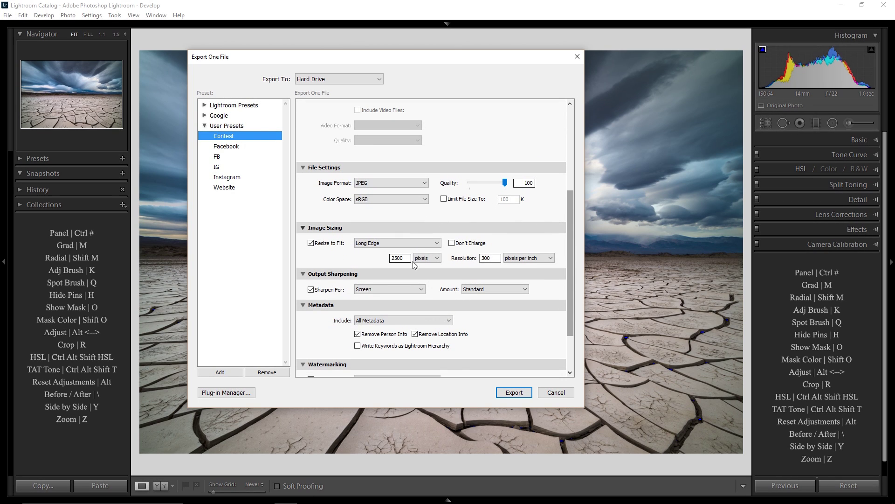
left_click_drag(570, 229, 579, 276)
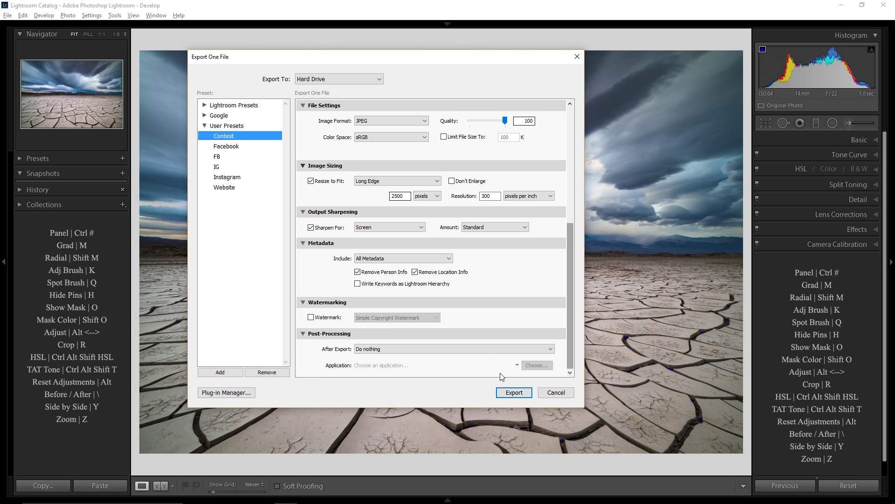
left_click(515, 393)
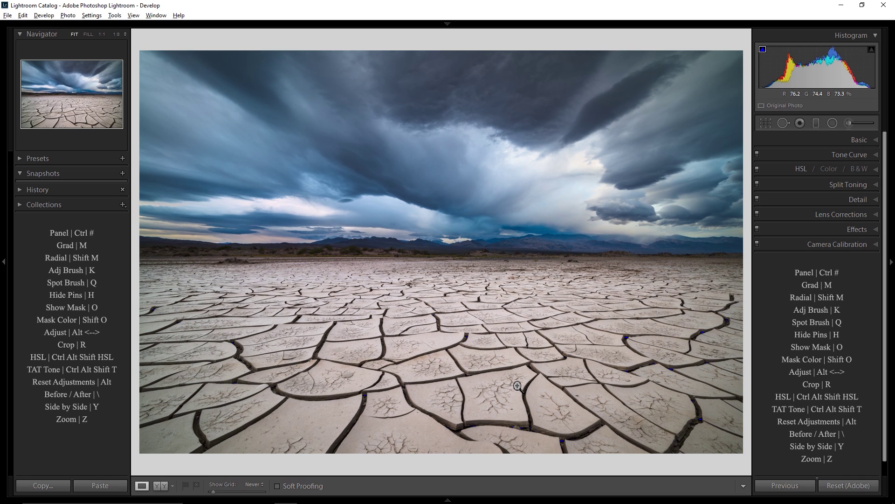
- Reopen the Export dialog to view the Contest, Facebook, FB, IG, Instagram and Website presets
key("ctrl+shift+e")
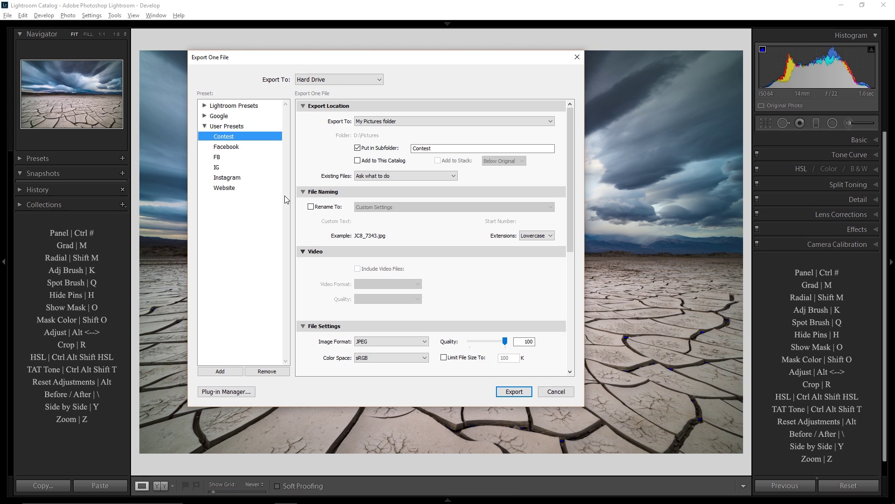